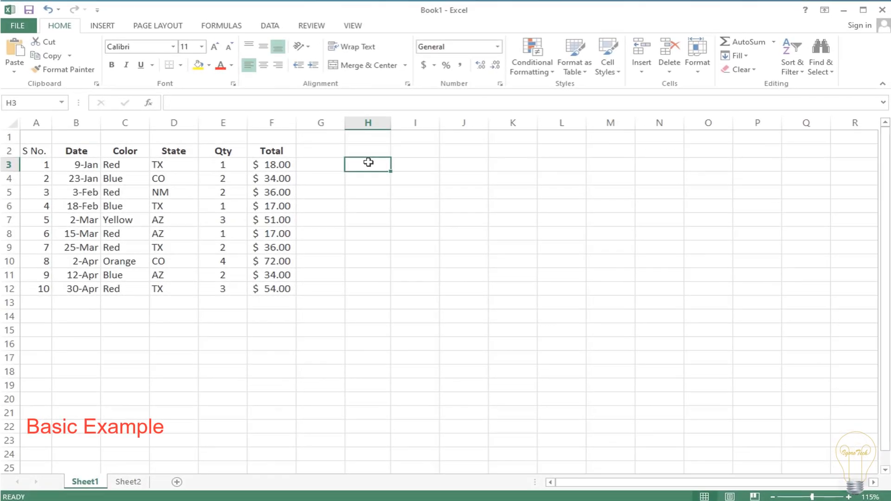
In H3, enter a COUNTIFS formula counting rows with "red" in C3:C12 and "tx" in D3:D12.
text(=countifs)
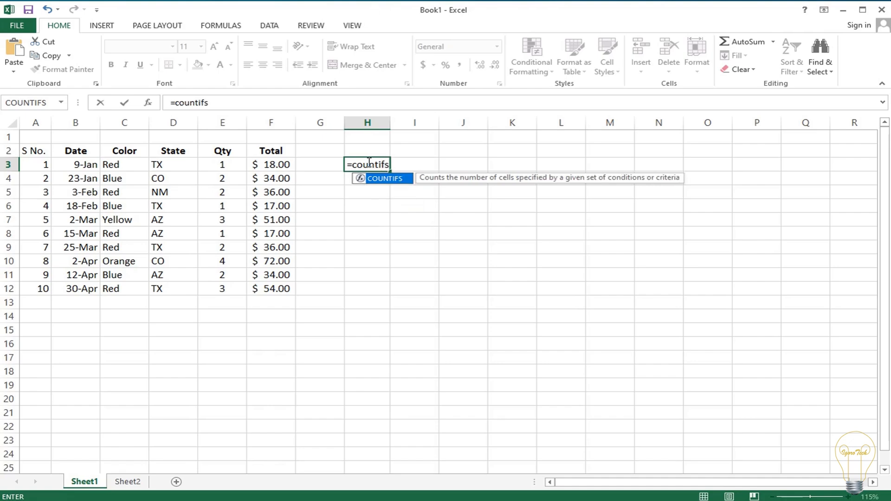
text(()
drag(122, 165, 121, 286)
text(,"red",)
drag(171, 168, 167, 291)
click(336, 106)
text(,"tx"))
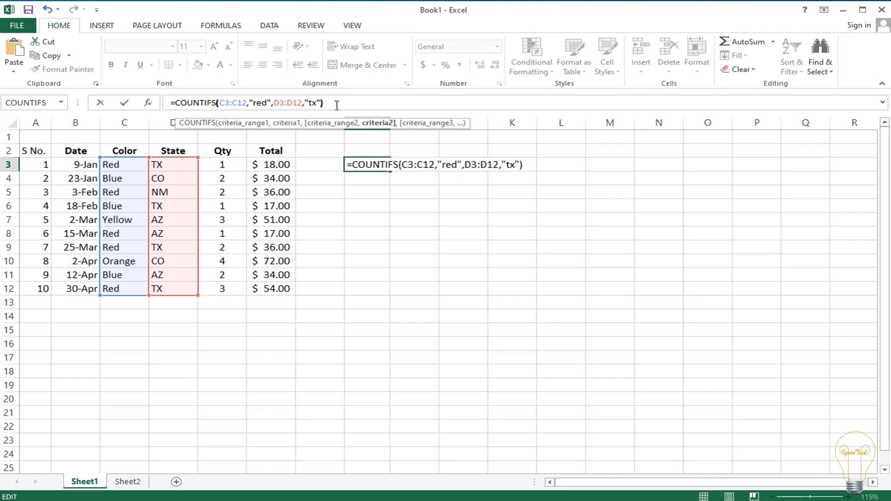
key(Return)
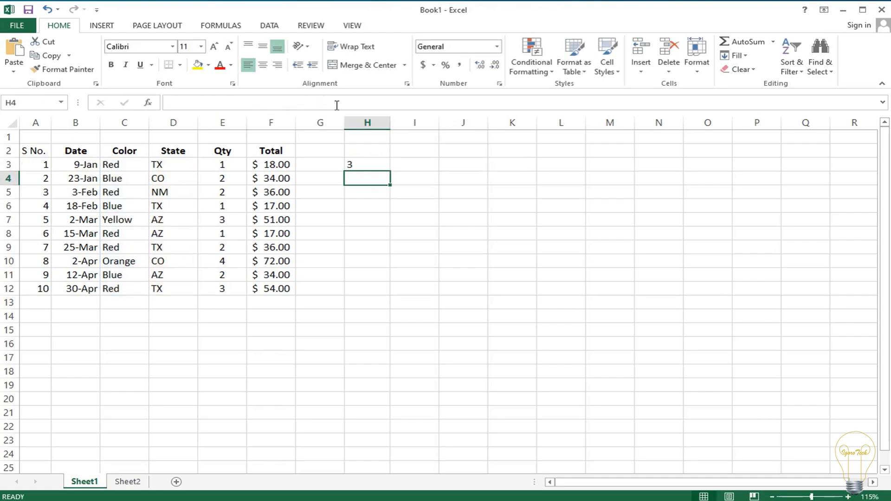
In H4, enter a COUNTIFS formula counting rows with "red" in C3:C12 and "<30" in F3:F12.
text(=countifs()
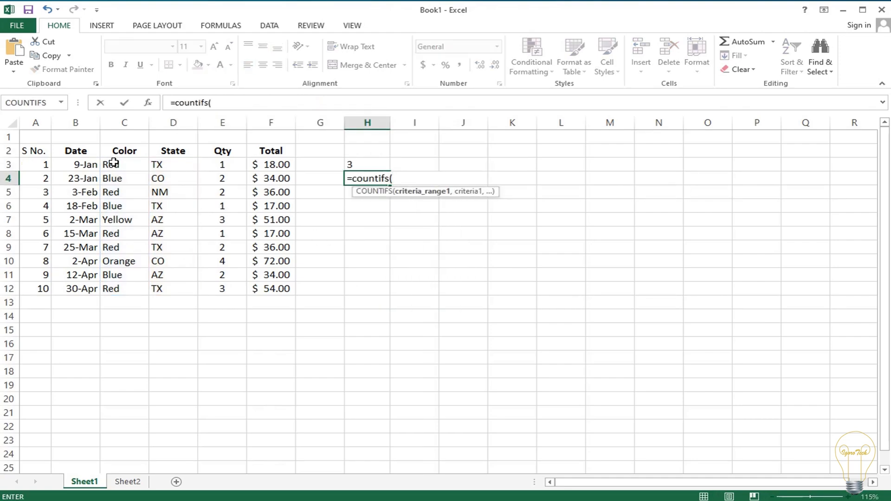
drag(111, 165, 114, 283)
text(,"red)
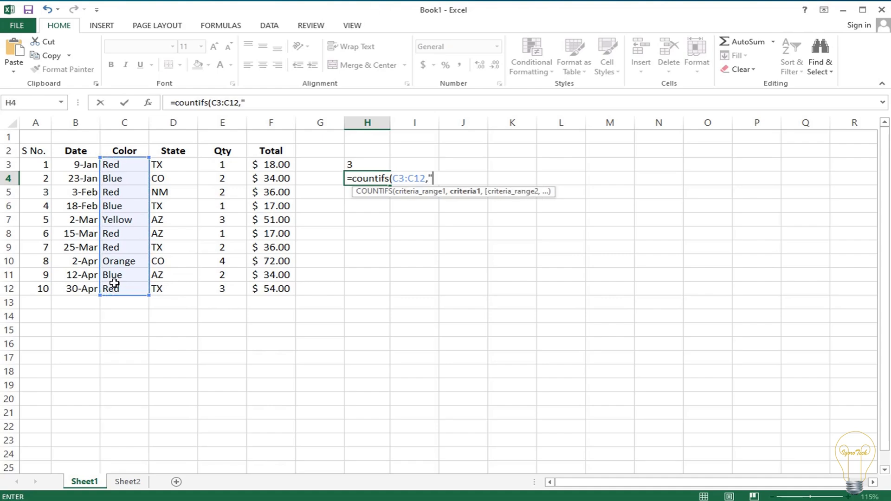
text(",)
drag(267, 164, 267, 284)
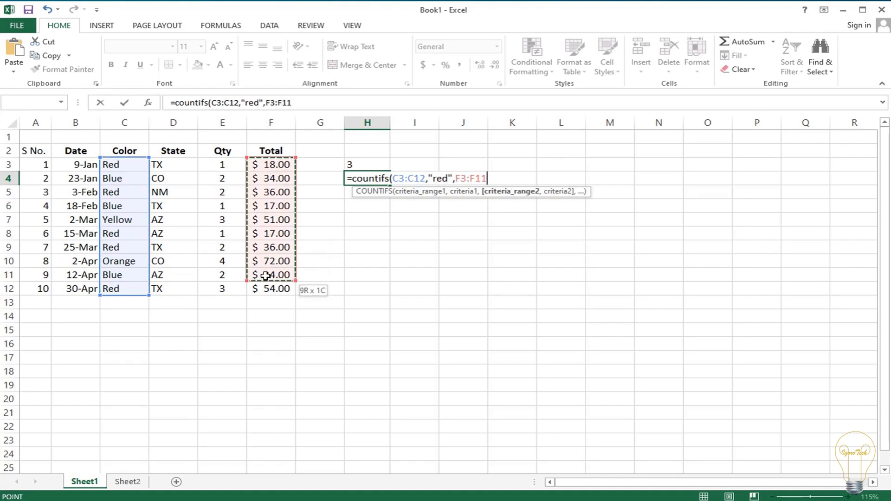
text(,)
text(">30"))
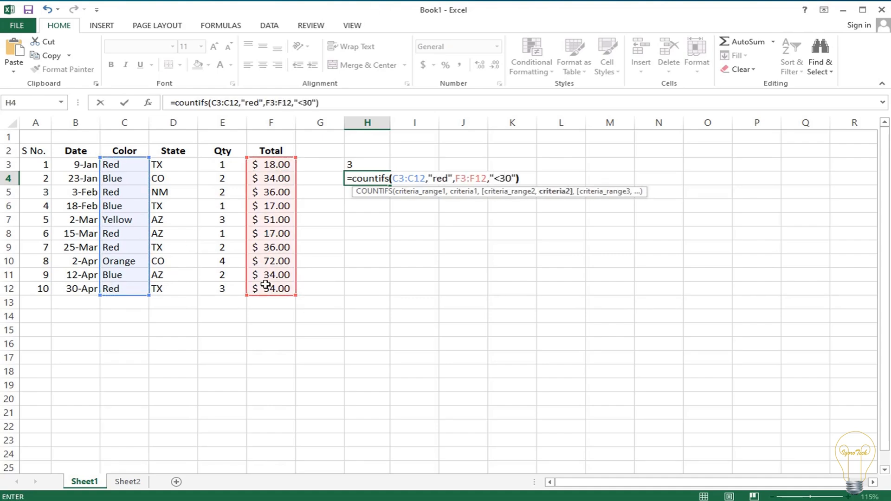
key(Return)
Examine the state and color criteria in the H3 formula against the highlighted Color and State ranges.
double_click(365, 167)
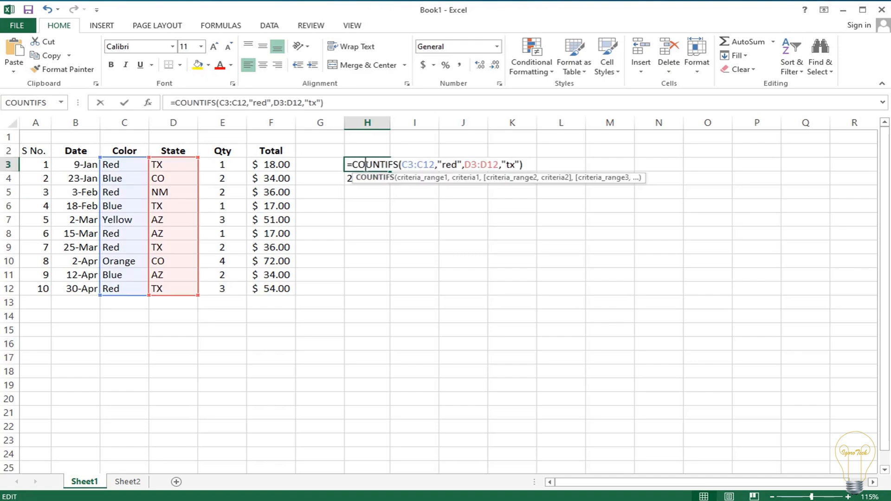
drag(502, 164, 519, 165)
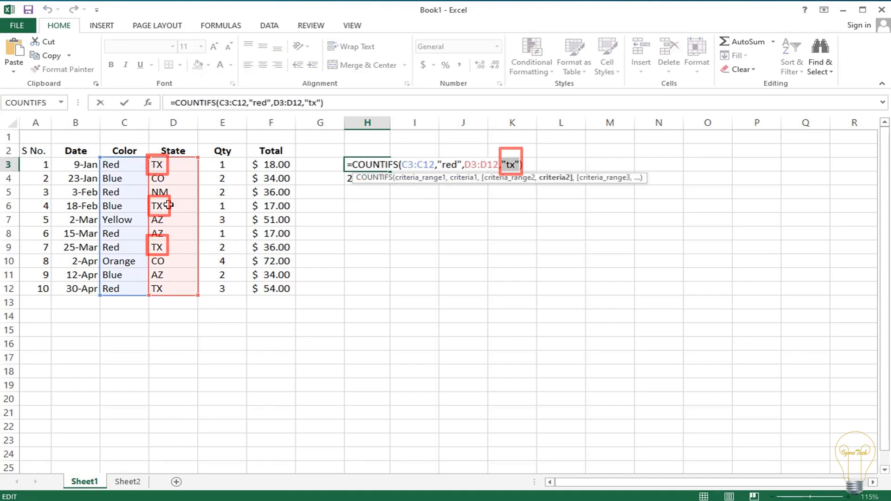
click(358, 165)
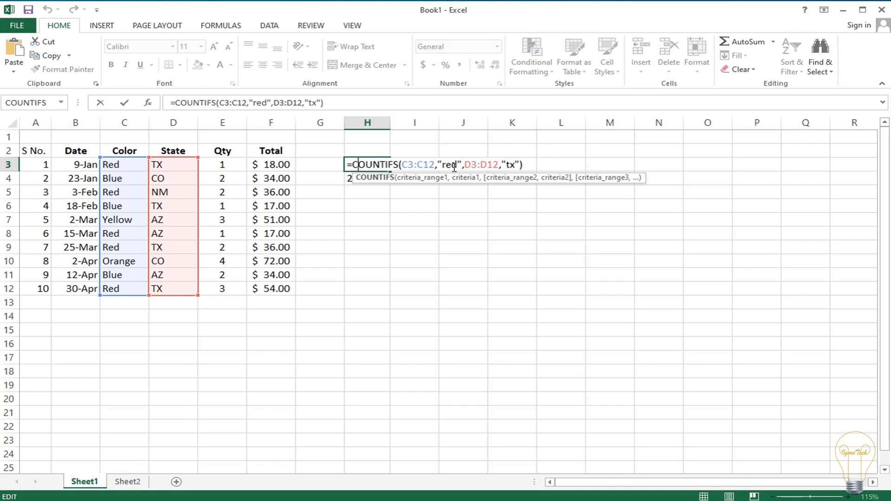
drag(461, 165, 441, 165)
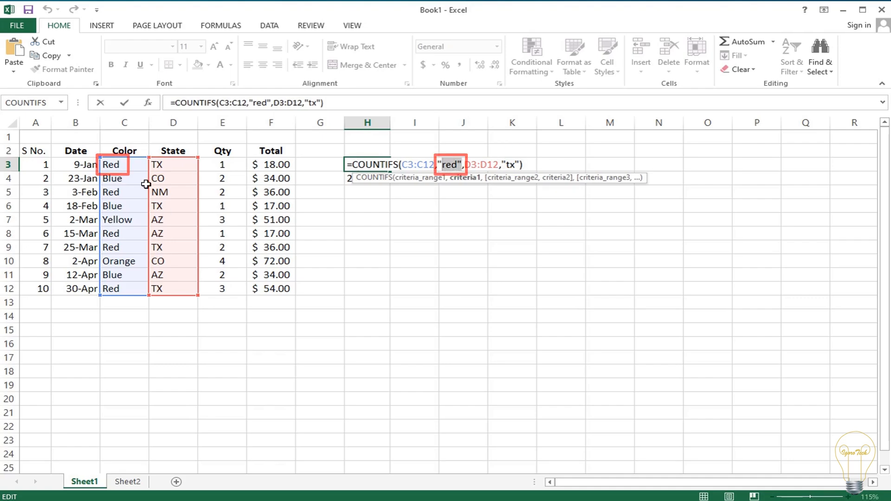
click(364, 247)
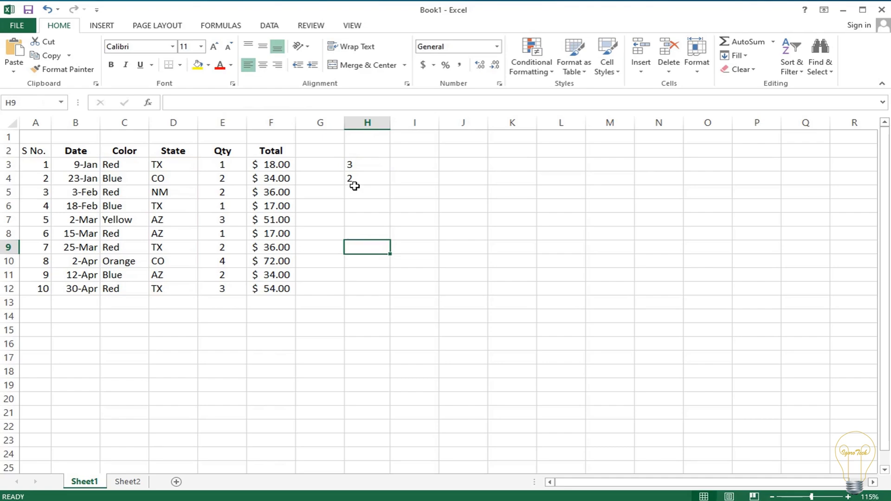
Examine the Total criterion in the H4 formula, leaving the formula as it is.
double_click(355, 182)
drag(498, 178, 526, 178)
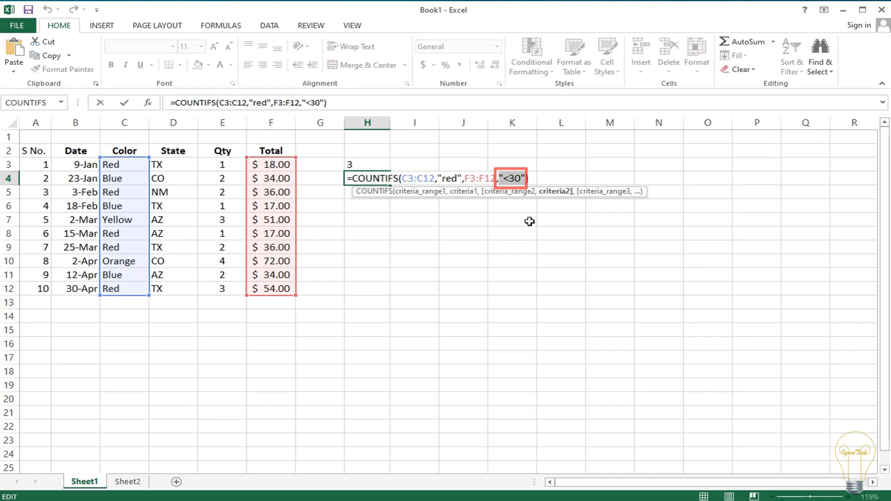
key(Escape)
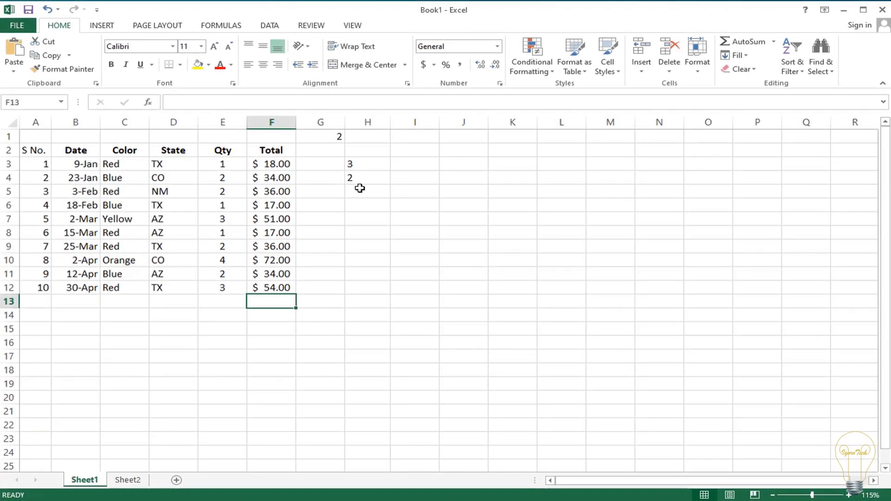
In H5, enter a COUNTIFS formula counting E3:E12 quantities below the value in G1, using the criterion "<"&G1.
click(360, 188)
text(=countifs()
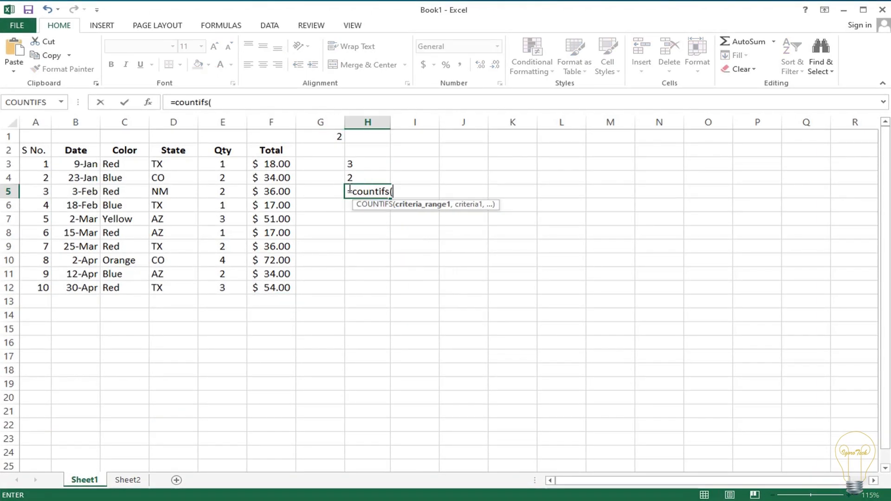
drag(222, 164, 221, 284)
text(,"<"&)
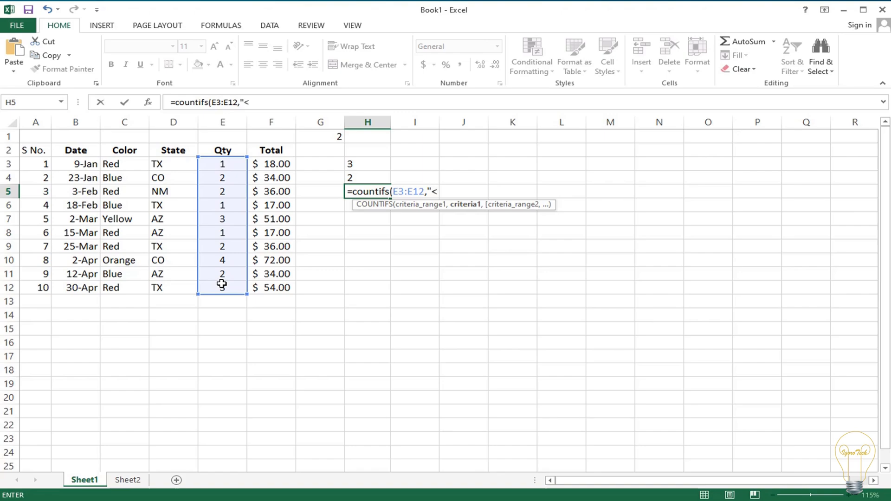
click(336, 137)
key(F4)
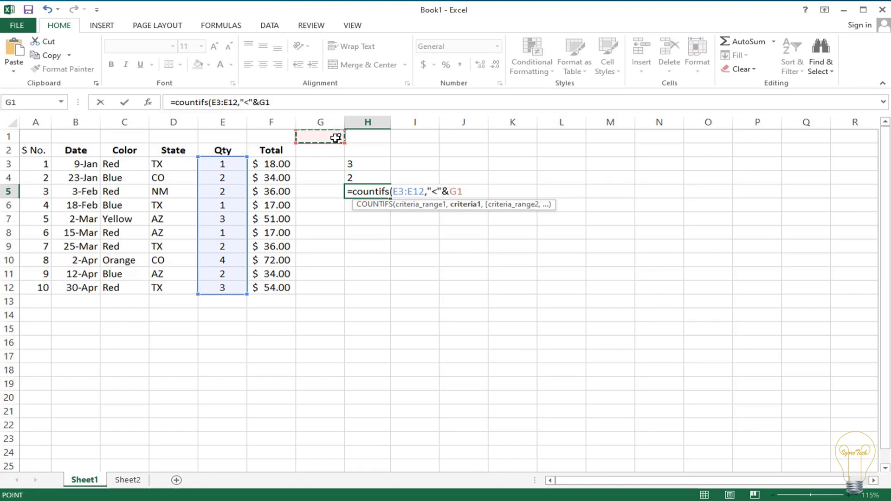
text())
key(Return)
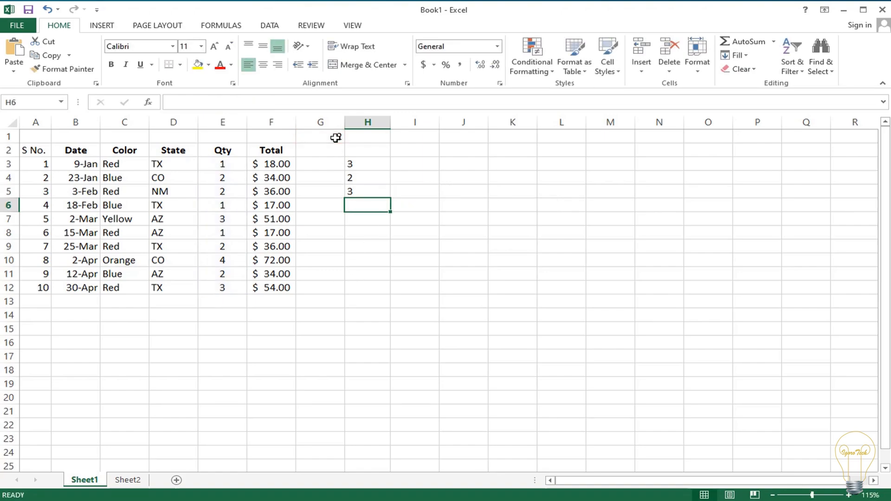
Examine how the H5 formula's criterion joins the less-than operator to the cell reference.
double_click(366, 191)
drag(472, 191, 438, 192)
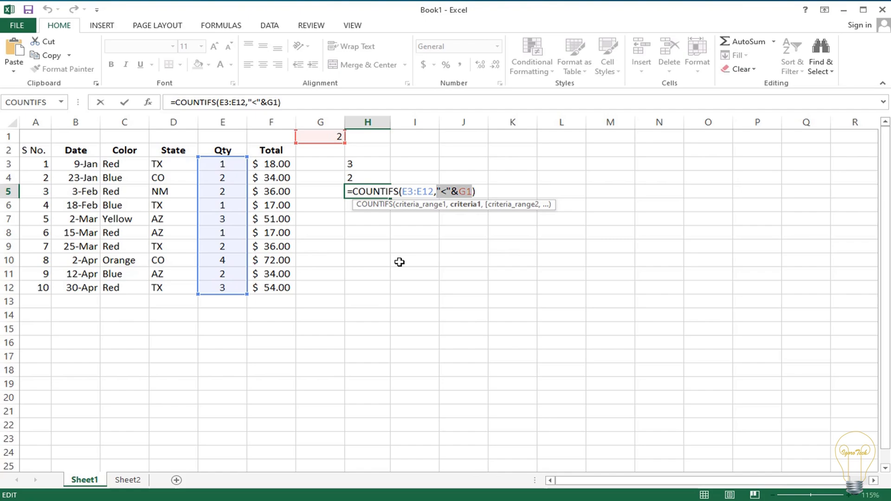
key(ctrl+Return)
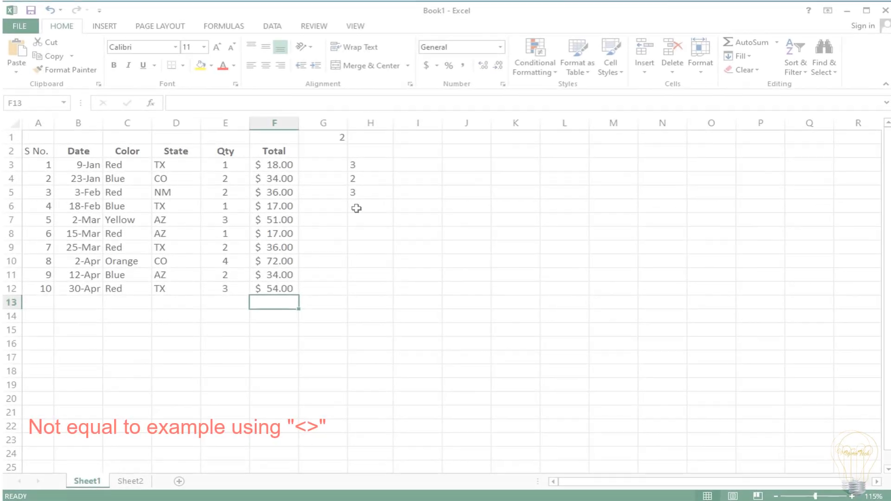
In H6, enter a COUNTIFS formula counting C3:C12 colors that match "<>red", and review its criterion.
click(355, 207)
text(=coun)
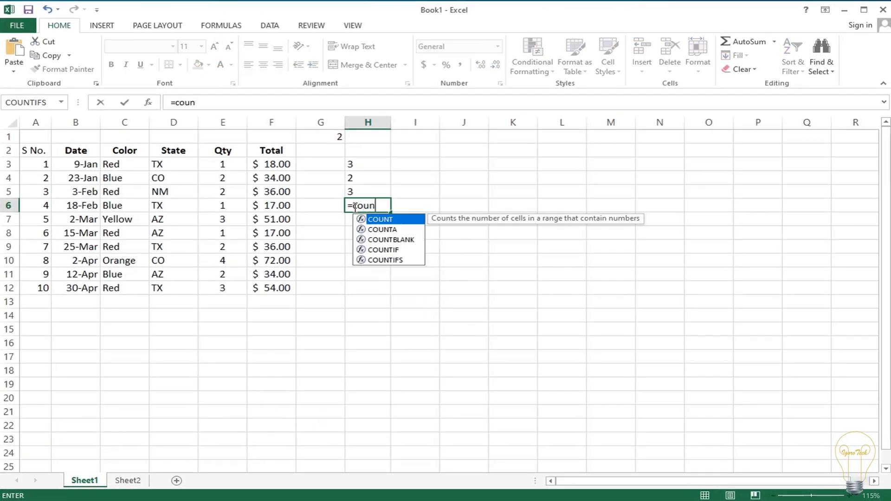
text(tifs()
drag(116, 168, 125, 286)
text(,"<>r)
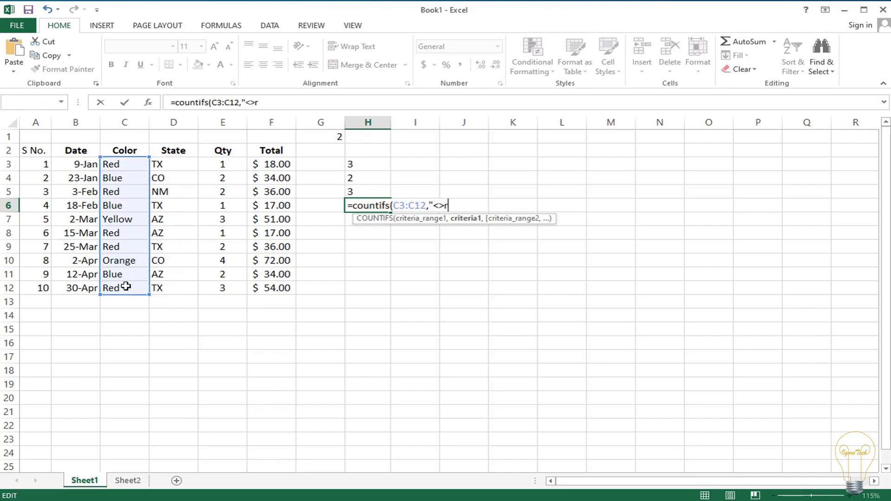
text(ed"))
key(Return)
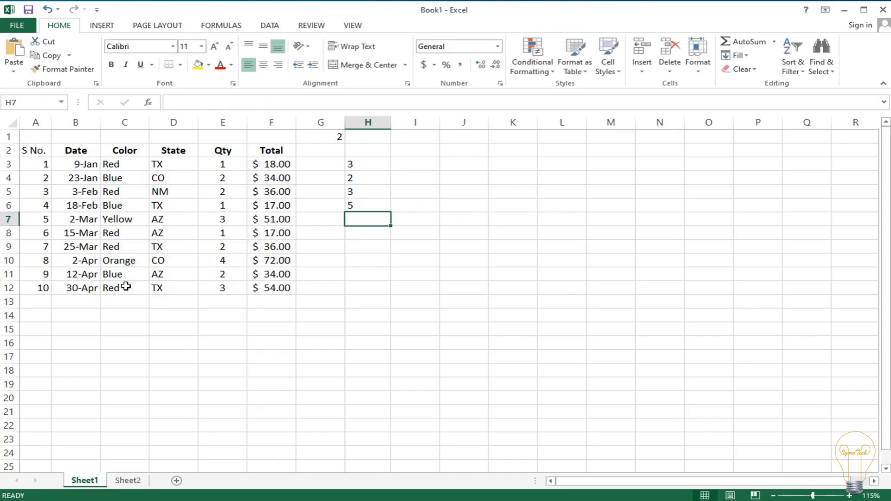
double_click(353, 205)
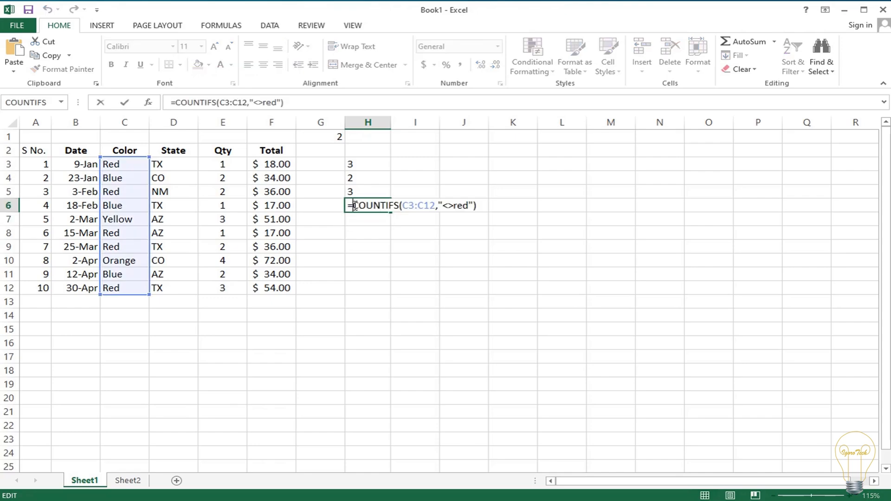
drag(439, 205, 468, 207)
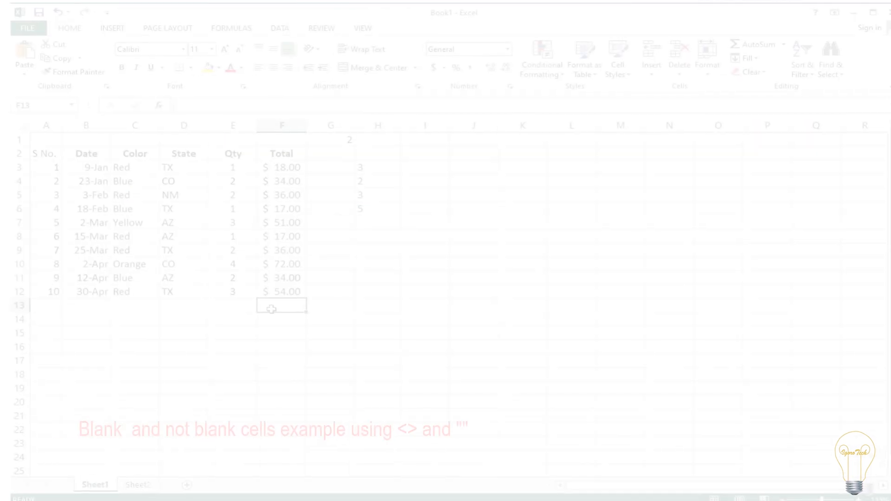
In H7, enter a COUNTIFS formula counting the non-blank cells in C1:C15 with the criterion "<>".
text(=countifs()
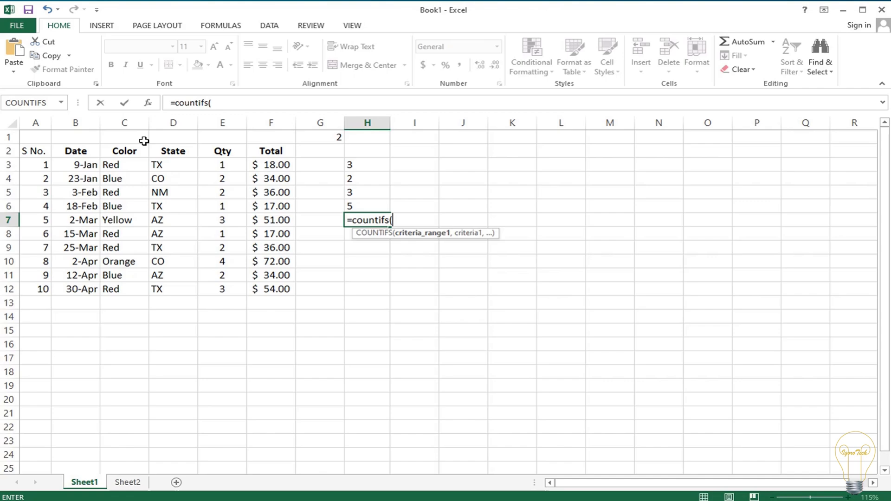
drag(143, 139, 132, 324)
text(,"<>"))
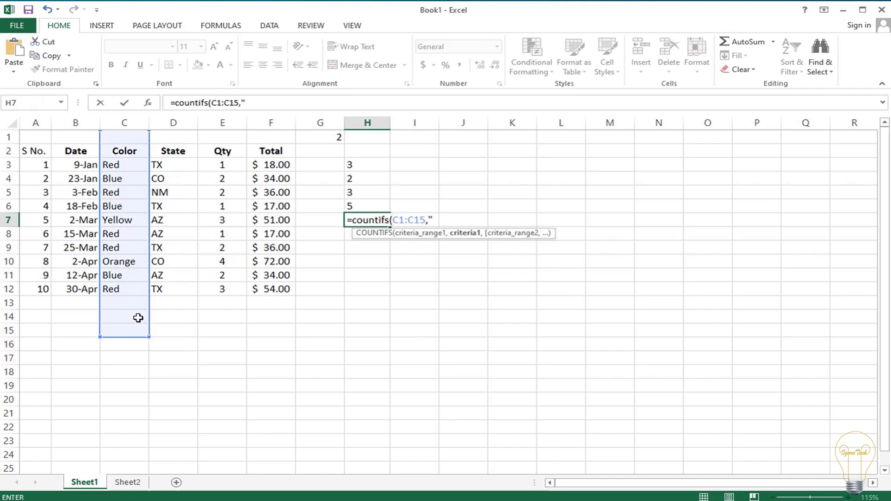
key(Return)
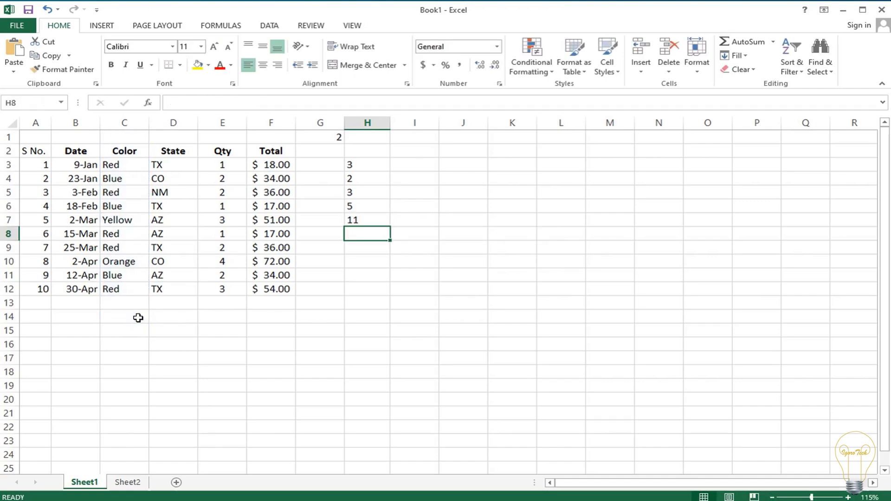
In H8, enter a COUNTIFS formula counting the blank cells in C1:C15 with the criterion "", and check it against H7.
text(=countifs()
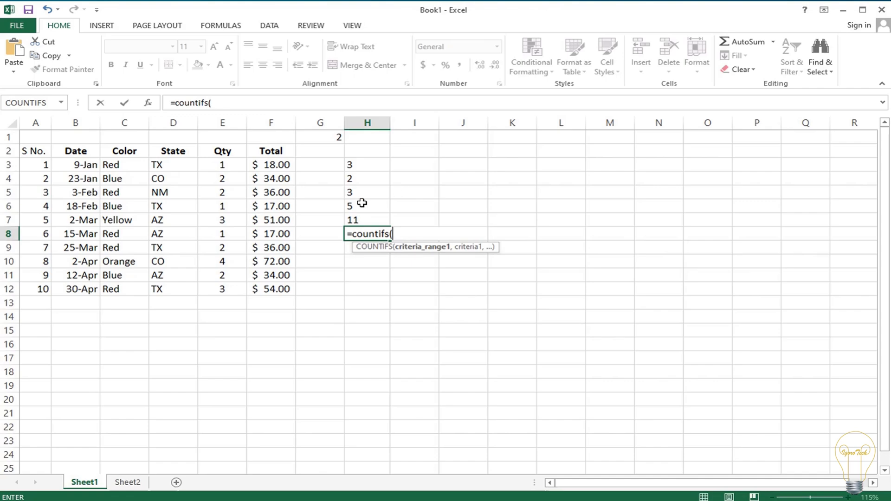
drag(149, 136, 146, 327)
text(,""))
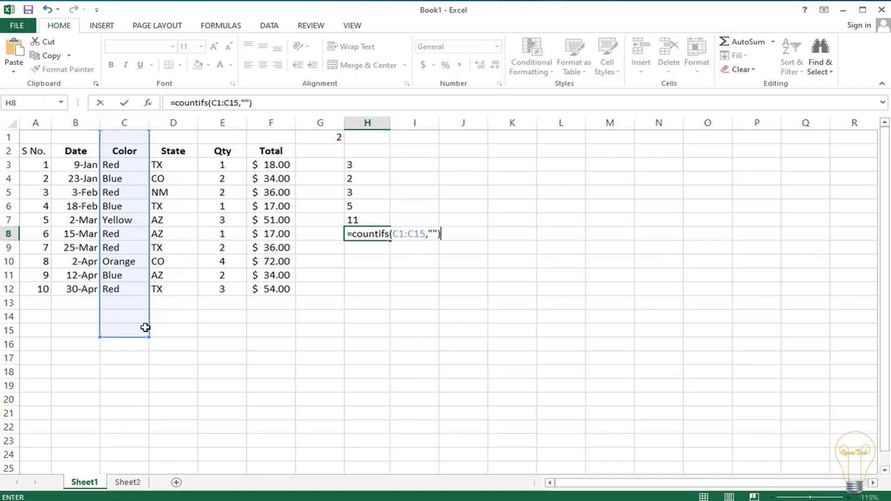
key(Return)
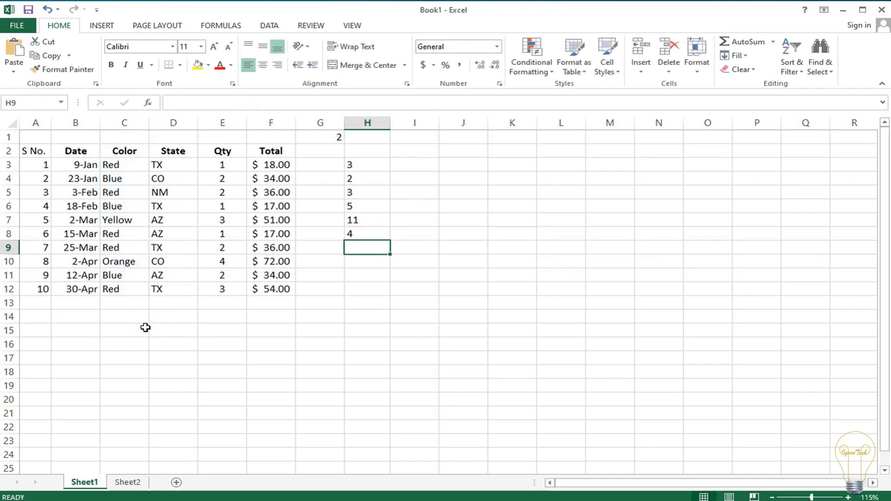
click(367, 221)
click(363, 236)
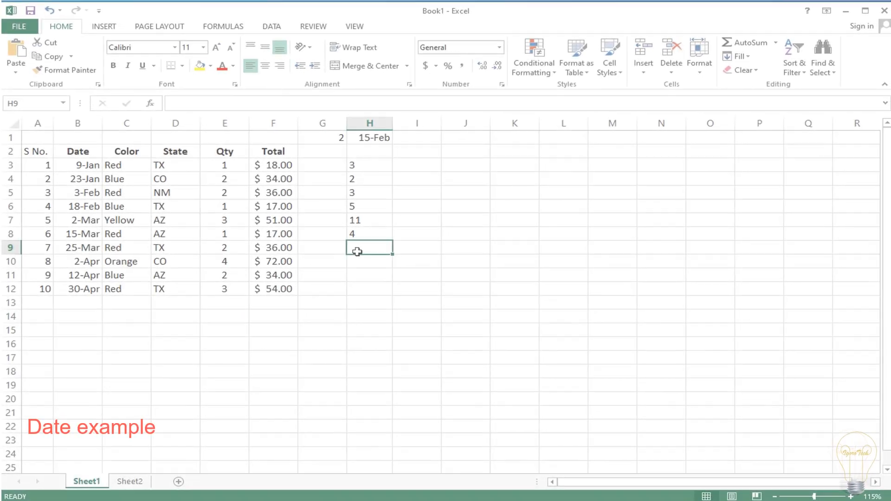
In H9, enter a COUNTIFS formula counting B3:B12 dates earlier than the date in H1, using the criterion "<"&H1.
text(=countifs()
drag(80, 165, 74, 288)
text(,)
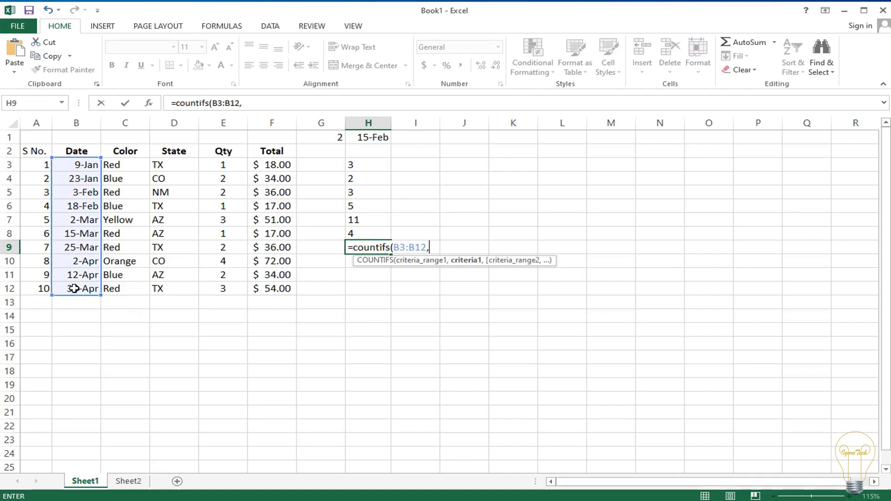
text("<"&)
click(367, 138)
text())
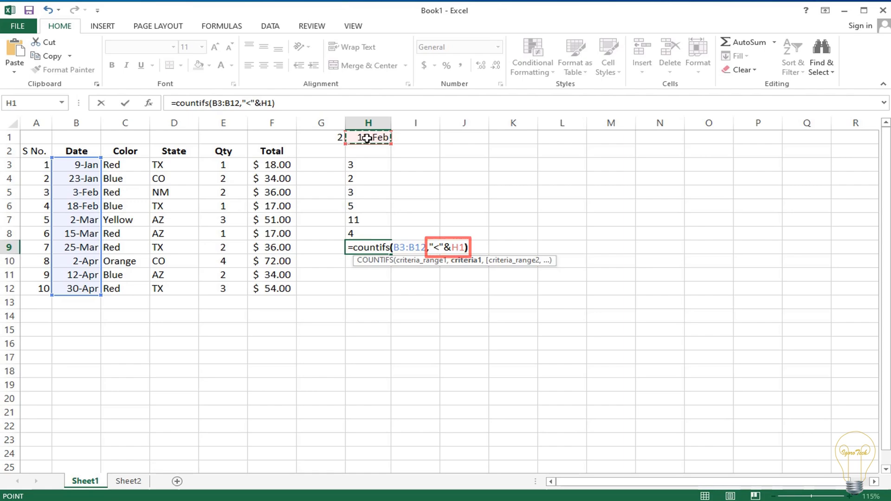
key(Return)
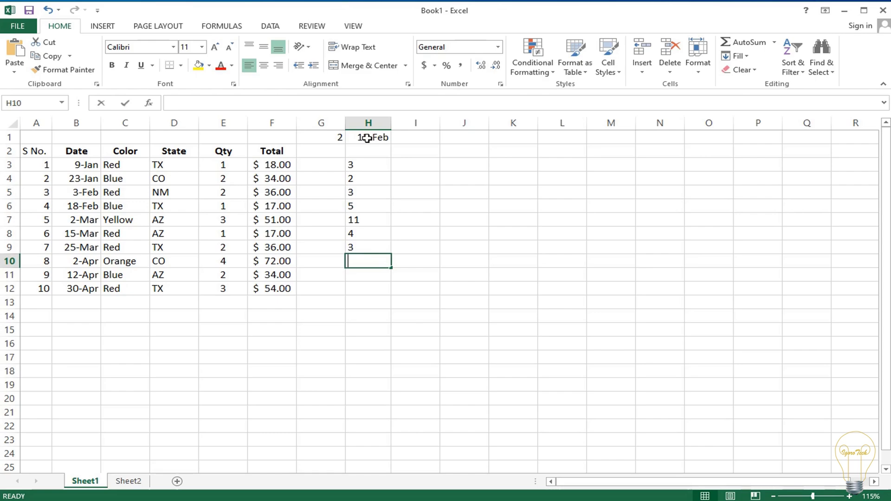
In H10, enter a COUNTIFS formula counting B3:B12 dates before 15 February 2023, using the criterion "<"&date(2023,02,15).
text(=countifs()
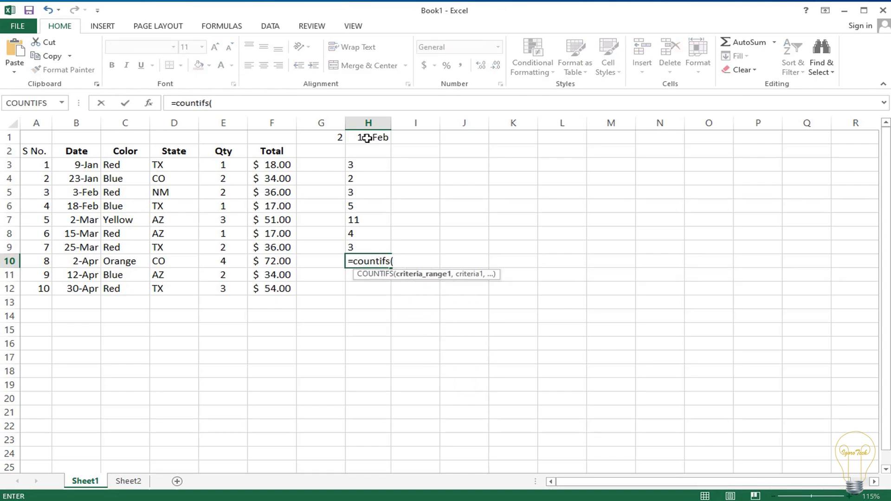
drag(83, 167, 81, 288)
text(,"<")
click(334, 102)
text(&date()
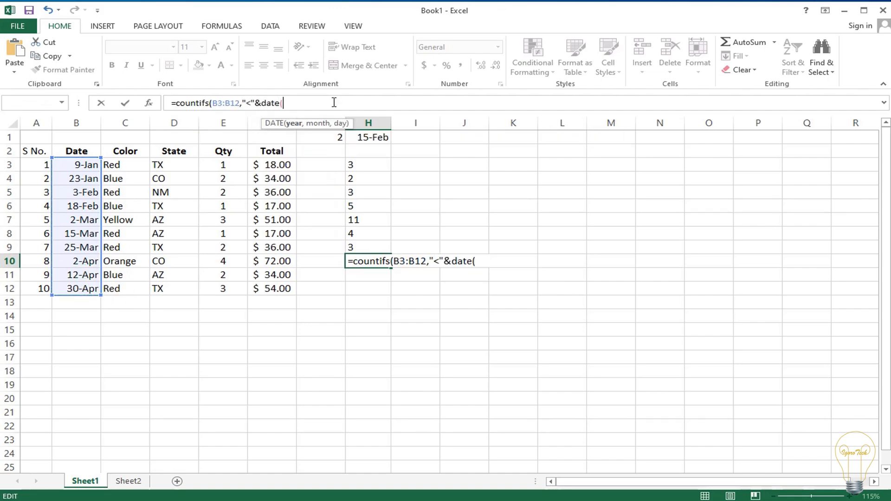
text(2023,02,1)
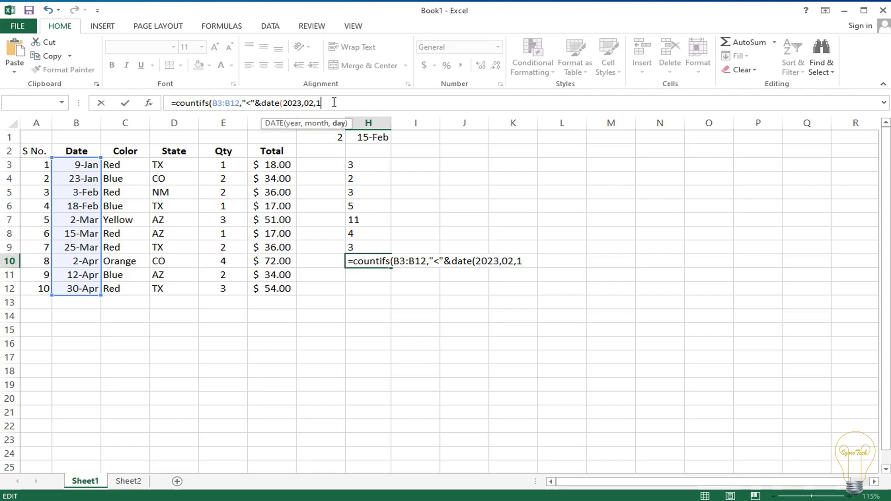
text(5)))
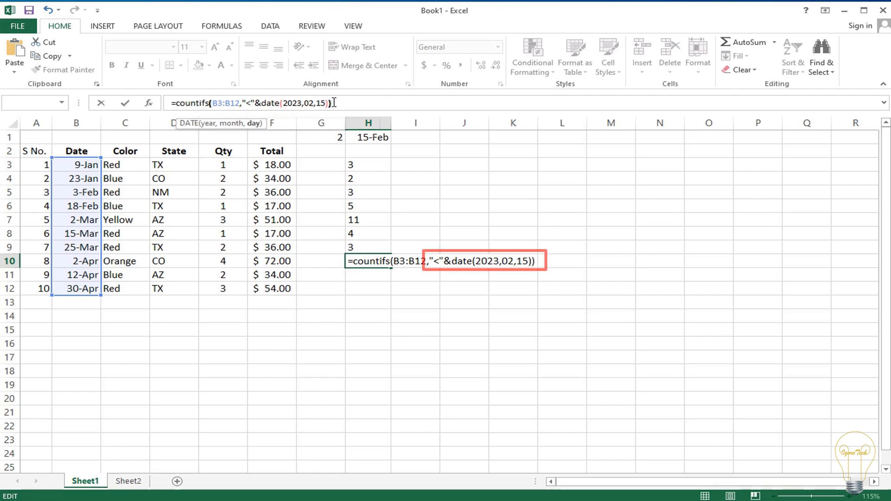
key(Return)
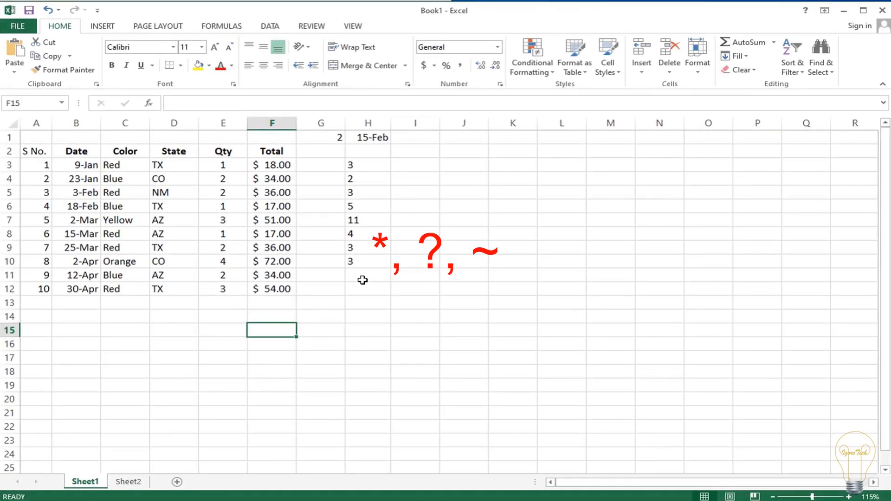
In H11, enter a COUNTIFS formula counting C3:C12 colors that contain "bl", using the wildcard criterion "*bl*".
click(362, 278)
text(=)
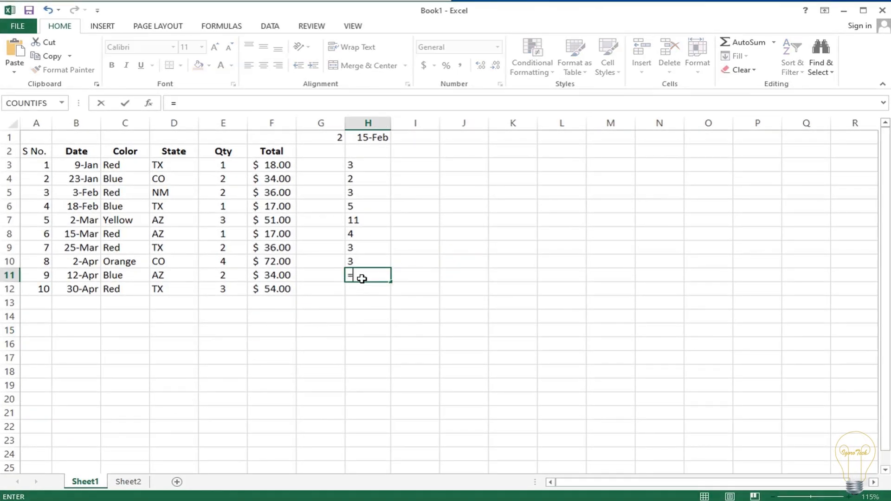
text(countifs()
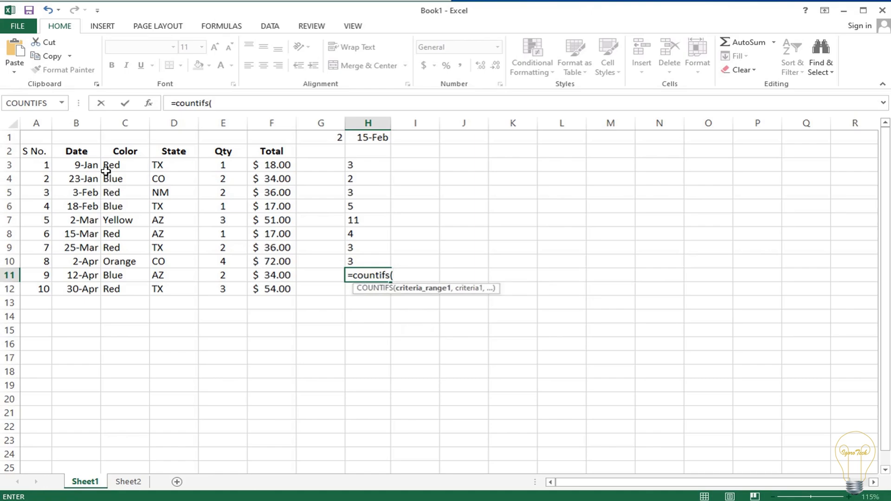
drag(107, 170, 135, 290)
text(,)
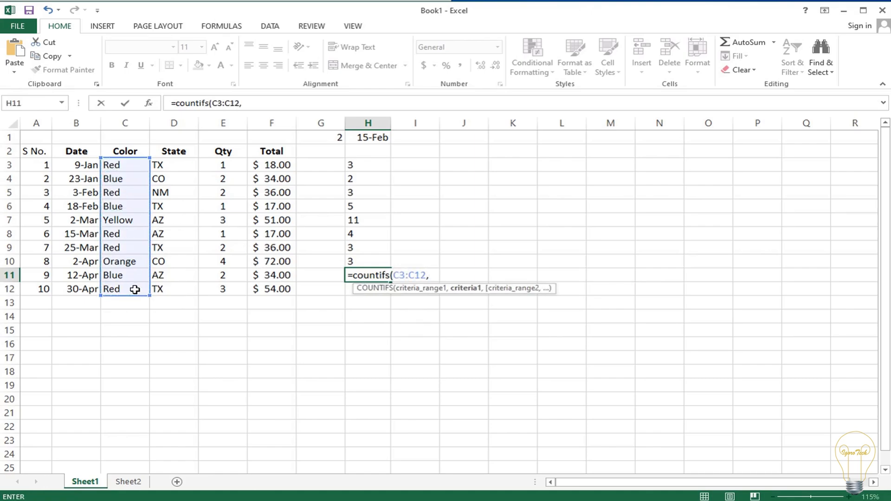
text("*bl*"))
key(Return)
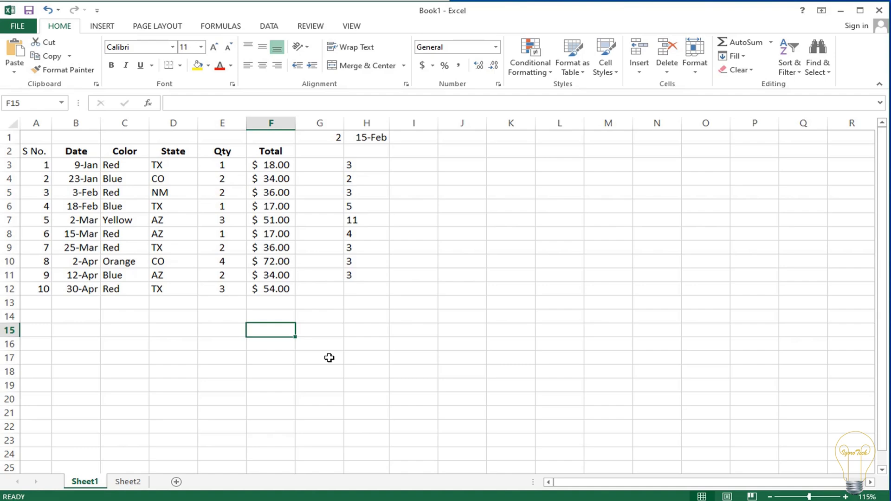
In H12, enter a SUM of COUNTIFS formula totaling the C3:C12 colors that match the array {"red","blue"}.
click(361, 290)
text(=sum)
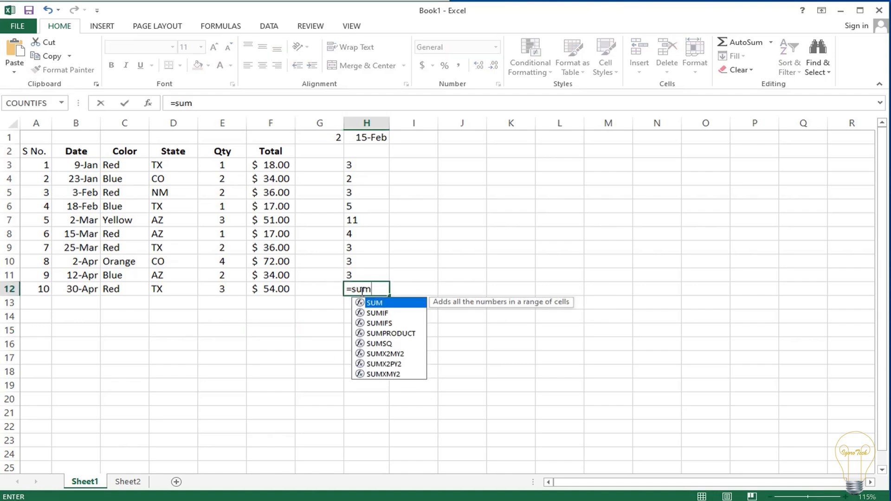
text((countifs()
drag(105, 167, 119, 284)
text(,{"red","blue")
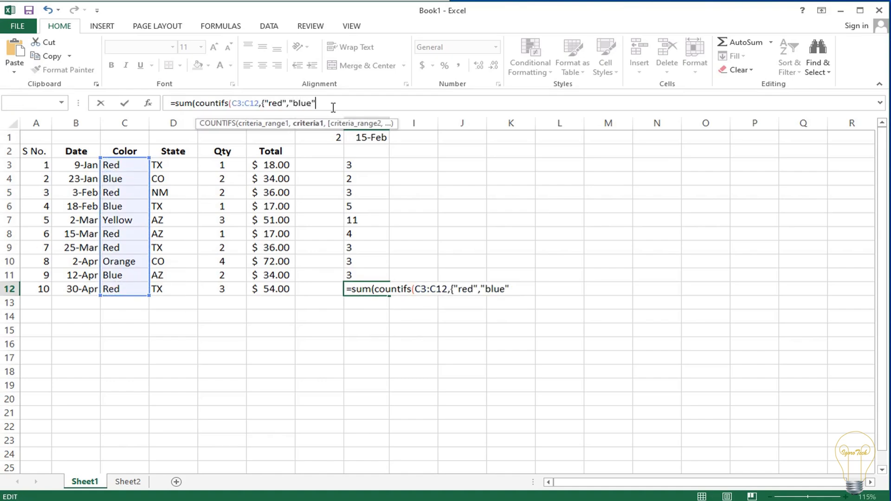
text(})))
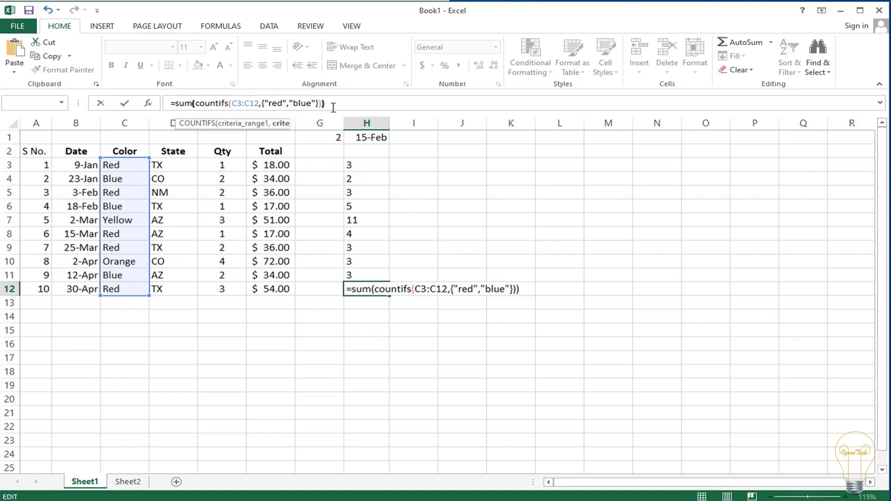
key(Return)
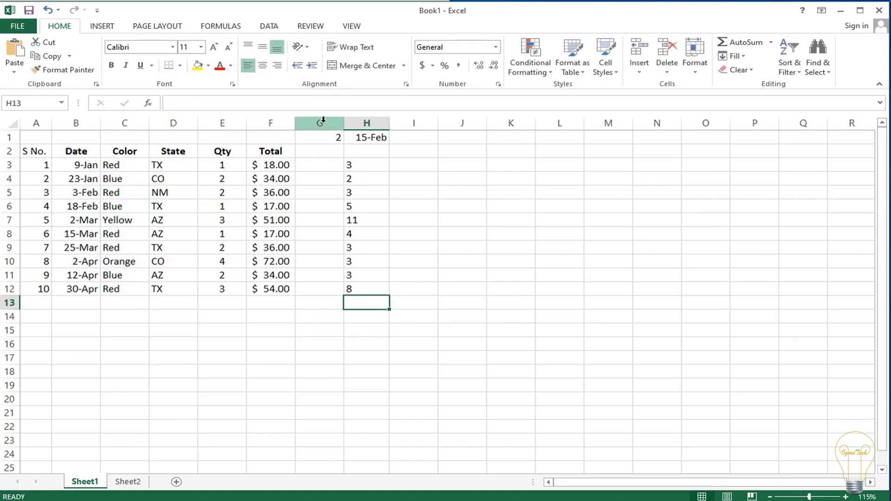
key(Down)
key(Down)
key(Down)
key(Down)
key(Down)
key(Down)
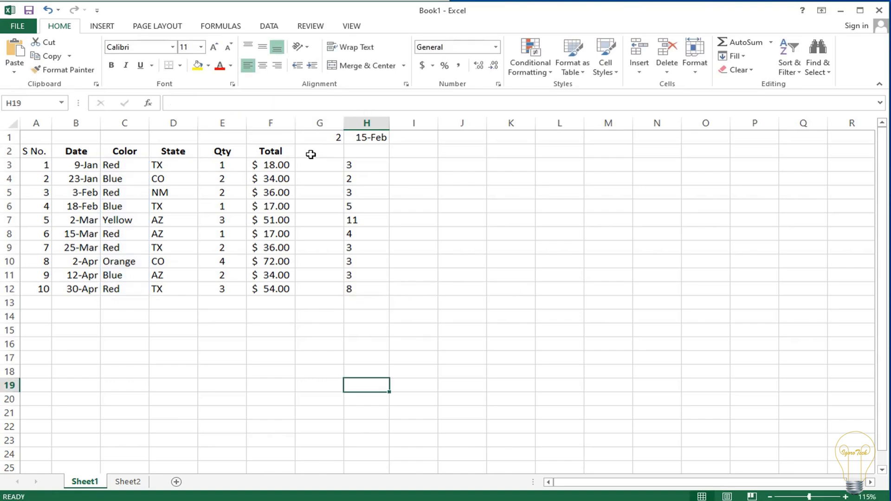